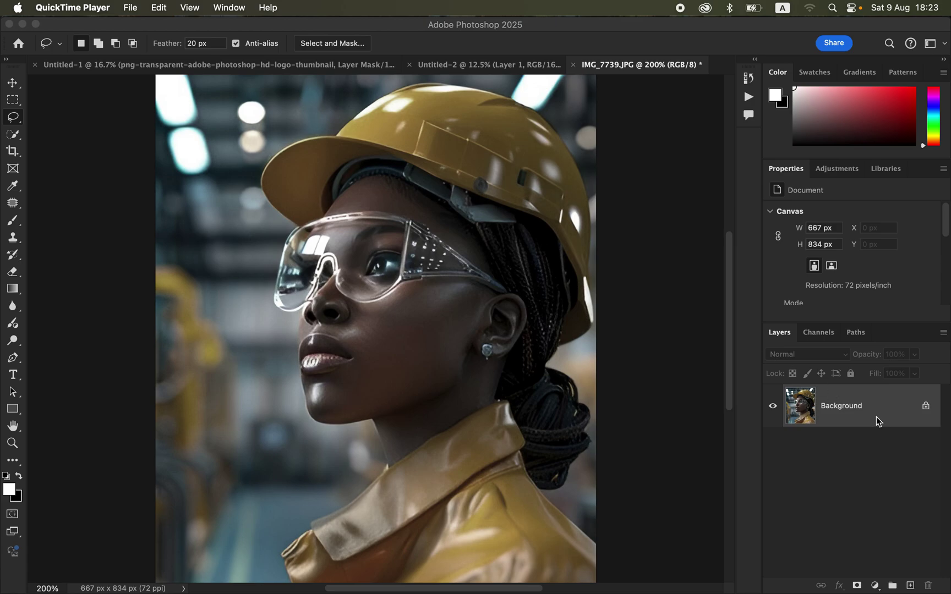
# - Duplicate the Background layer and convert the copy to a smart object
pyautogui.click(878, 414)
pyautogui.moveTo(887, 415); pyautogui.dragTo(911, 586)
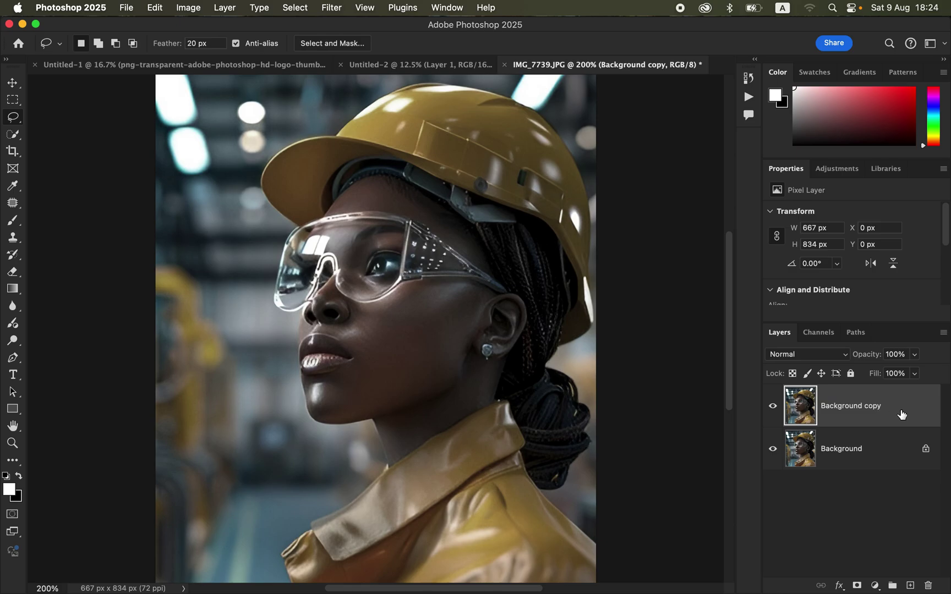
pyautogui.rightClick(901, 415)
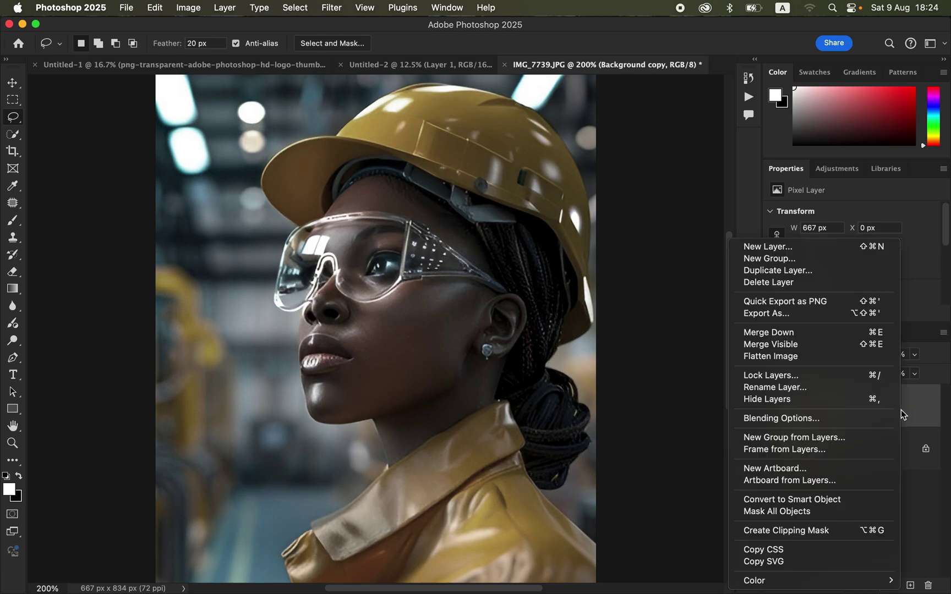
pyautogui.click(771, 505)
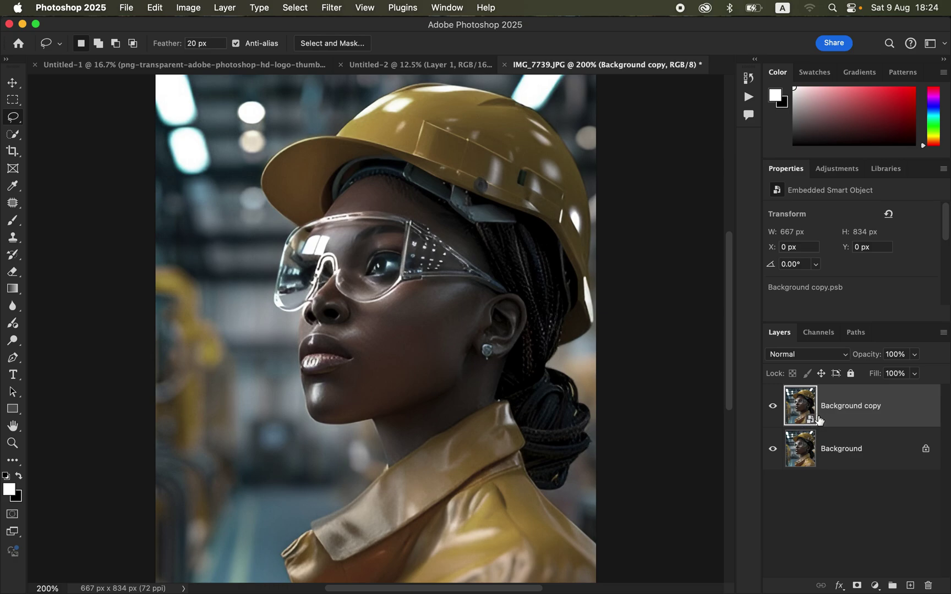
# - Open the Camera Raw Filter on the smart object copy and enlarge its window
pyautogui.click(333, 8)
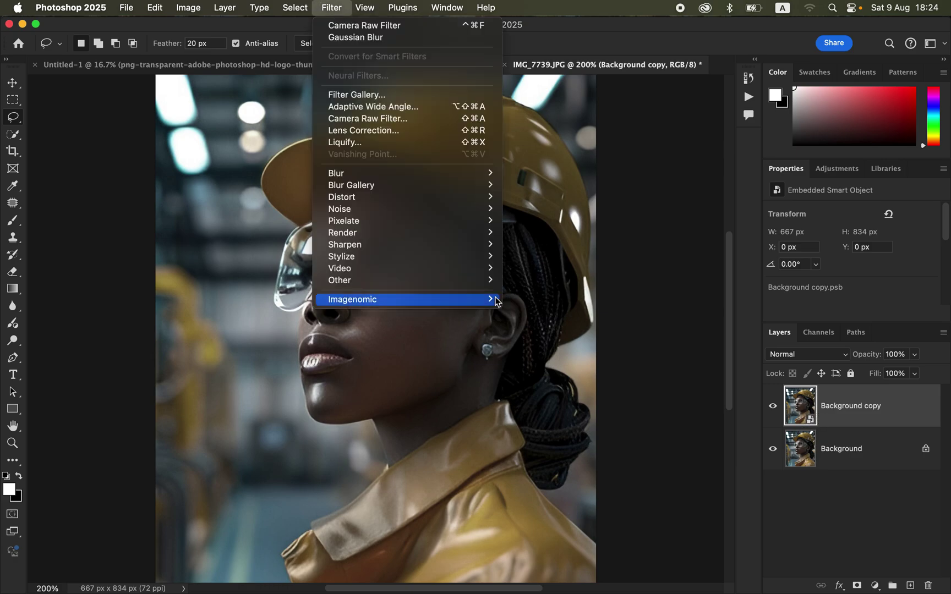
pyautogui.click(416, 120)
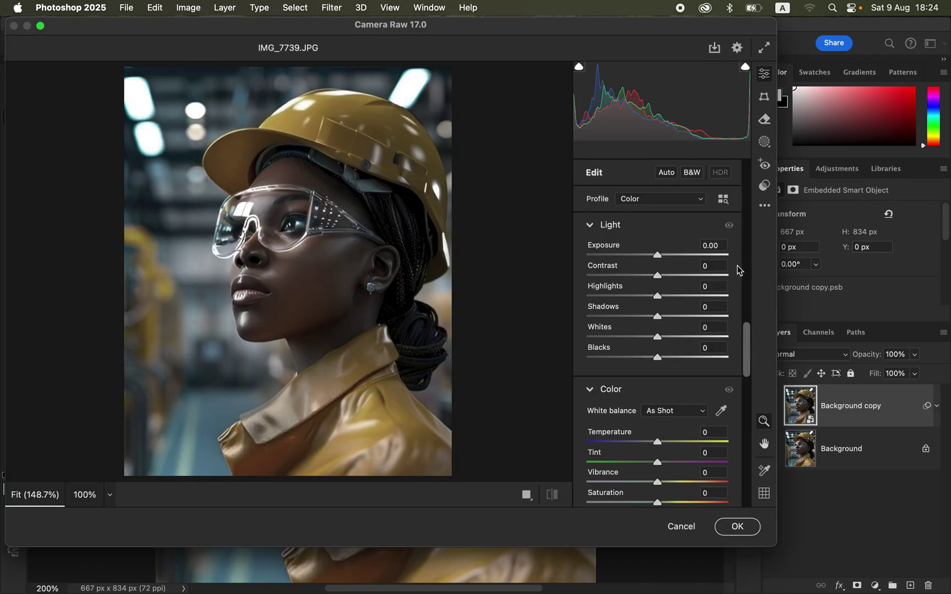
pyautogui.moveTo(776, 548); pyautogui.dragTo(939, 567)
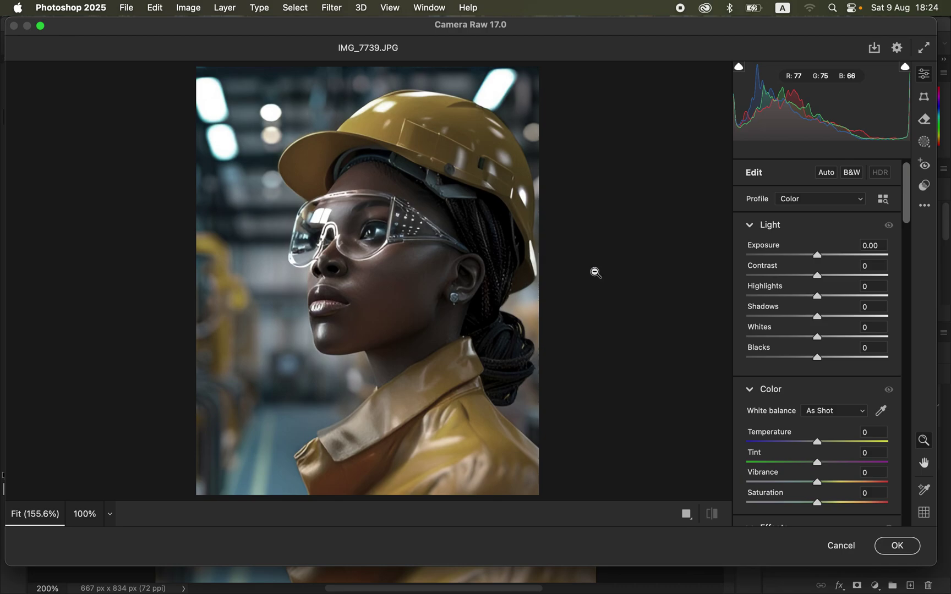
# - Try the photo's overall Saturation at +100 and reset it to the default
pyautogui.moveTo(839, 506); pyautogui.dragTo(931, 497)
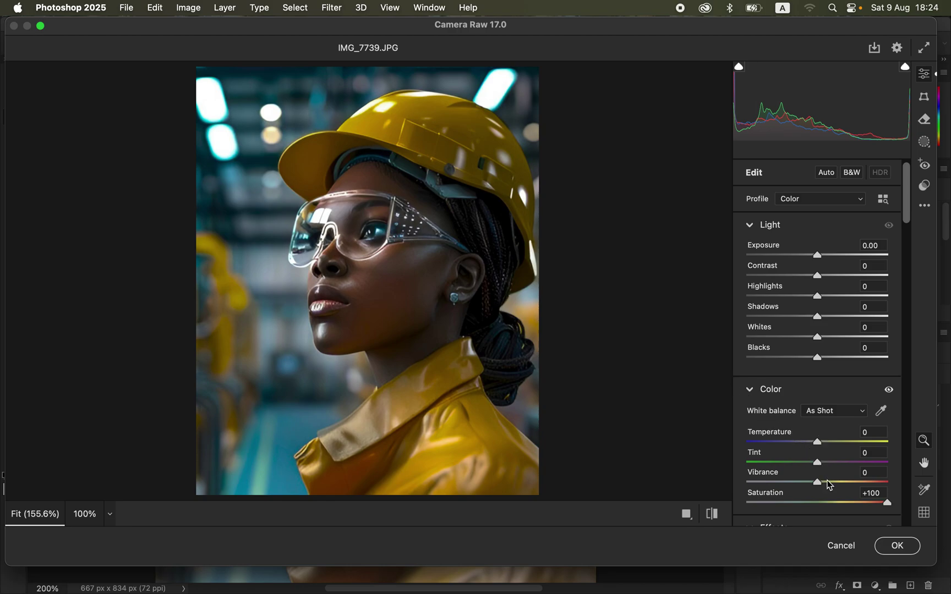
pyautogui.doubleClick(887, 506)
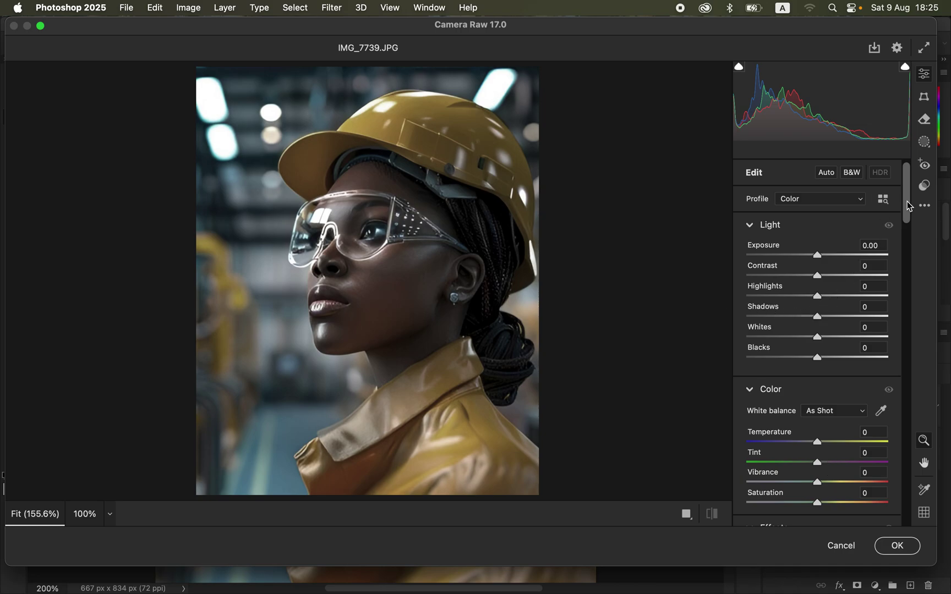
# - Sample the helmet's yellow as a Point Color in the Color Mixer
pyautogui.moveTo(909, 212); pyautogui.dragTo(924, 344)
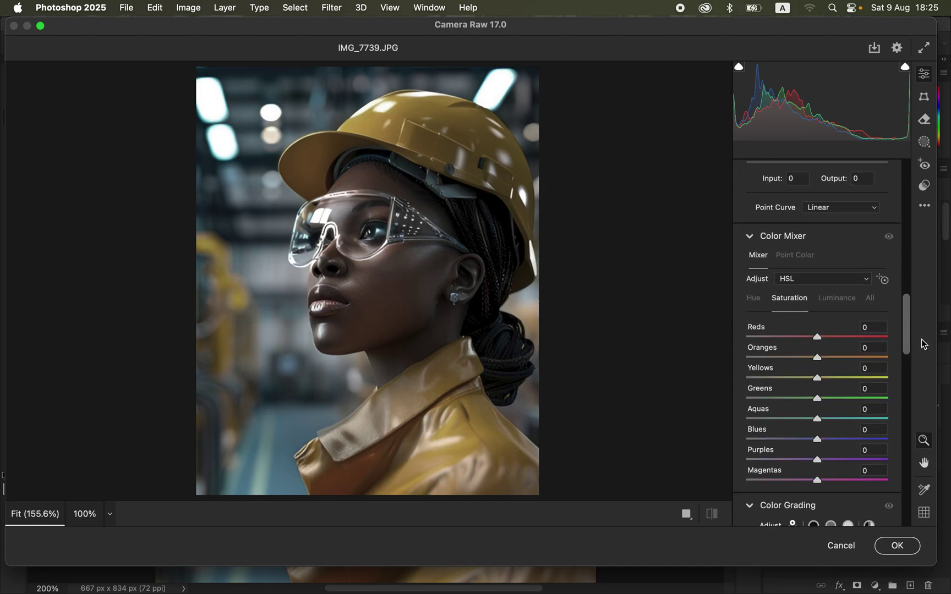
pyautogui.click(789, 258)
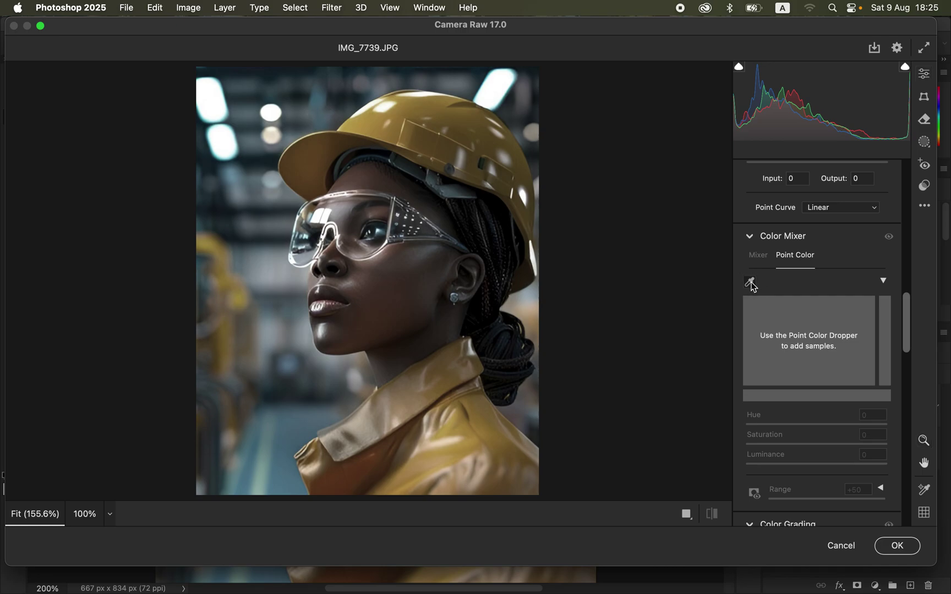
pyautogui.click(751, 284)
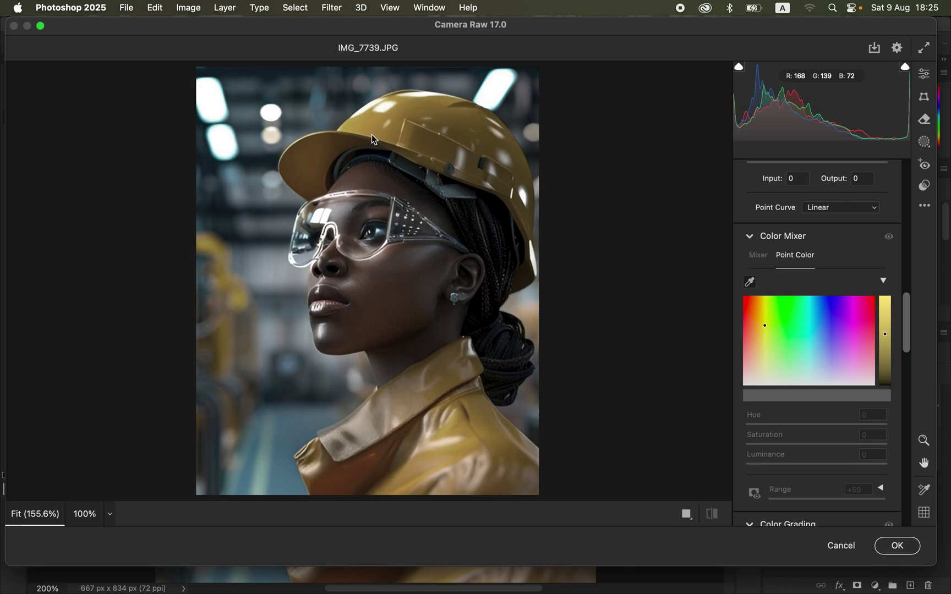
pyautogui.click(357, 127)
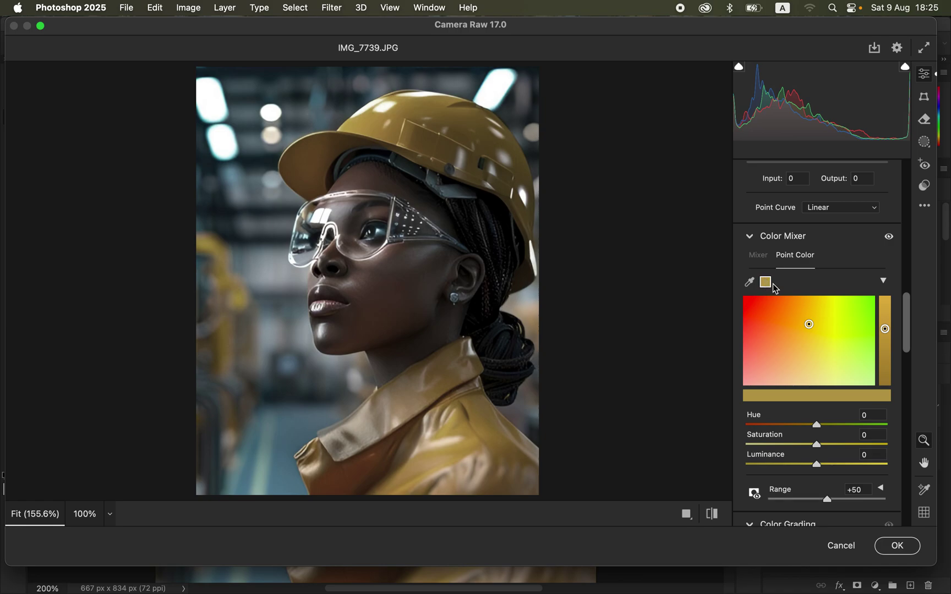
# - Set the yellow Point Color sample to Saturation +100, Luminance +9 and Range +87
pyautogui.scroll(-4, 908, 323)
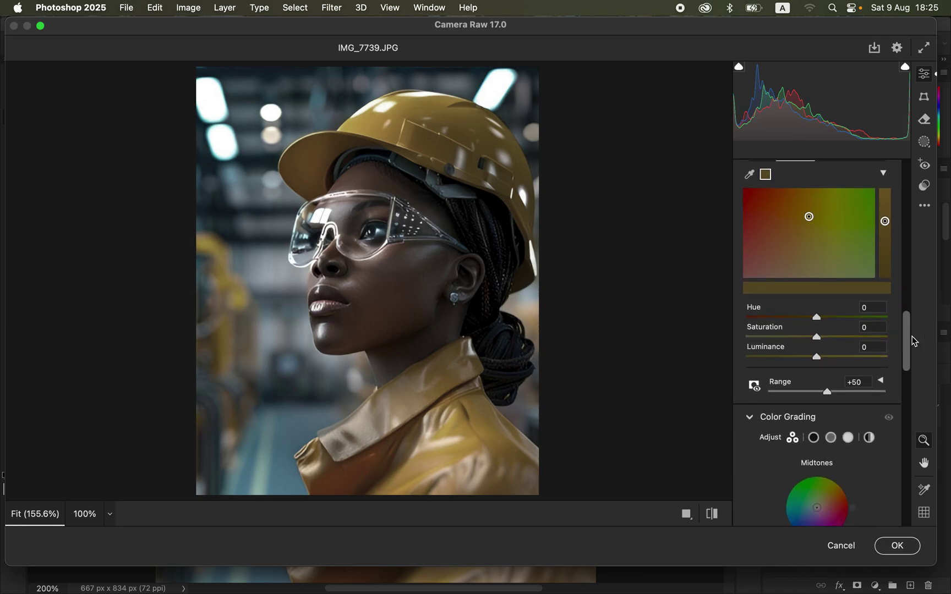
pyautogui.moveTo(830, 336)
pyautogui.mouseDown()
pyautogui.moveTo(888, 335)
pyautogui.moveTo(814, 335)
pyautogui.moveTo(891, 333)
pyautogui.moveTo(781, 334)
pyautogui.moveTo(888, 338)
pyautogui.mouseUp()
pyautogui.moveTo(824, 361)
pyautogui.mouseDown()
pyautogui.moveTo(853, 354)
pyautogui.moveTo(779, 355)
pyautogui.moveTo(887, 355)
pyautogui.moveTo(844, 363)
pyautogui.moveTo(798, 354)
pyautogui.moveTo(885, 357)
pyautogui.moveTo(792, 365)
pyautogui.moveTo(831, 363)
pyautogui.moveTo(823, 358)
pyautogui.mouseUp()
pyautogui.moveTo(885, 336); pyautogui.dragTo(897, 340)
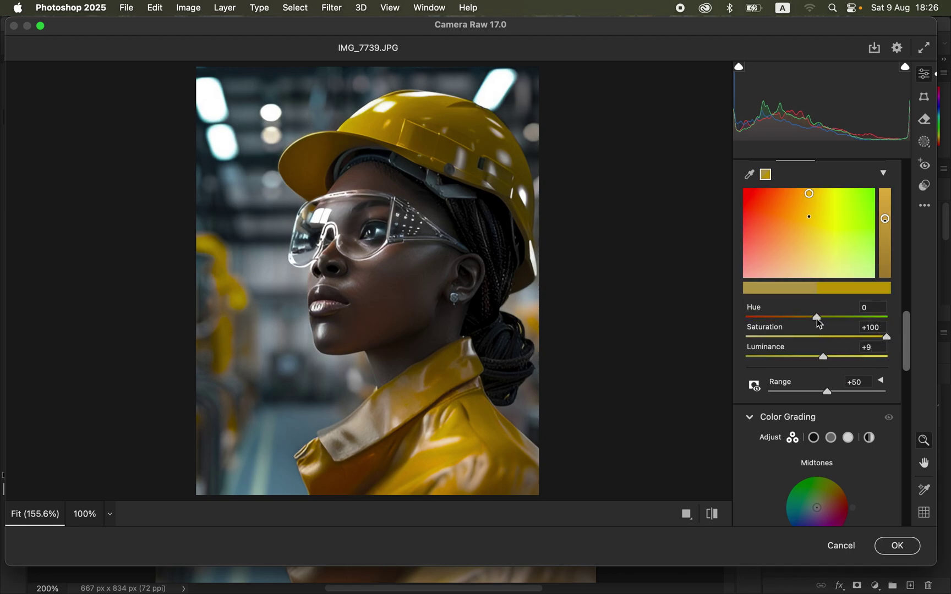
pyautogui.moveTo(819, 322)
pyautogui.mouseDown()
pyautogui.moveTo(867, 318)
pyautogui.moveTo(805, 316)
pyautogui.moveTo(819, 324)
pyautogui.mouseUp()
pyautogui.moveTo(826, 393); pyautogui.dragTo(868, 390)
pyautogui.click(885, 338)
# - Sample the blue background above the helmet as a Point Color with Saturation +85, Luminance +9 and Range +75
pyautogui.click(749, 175)
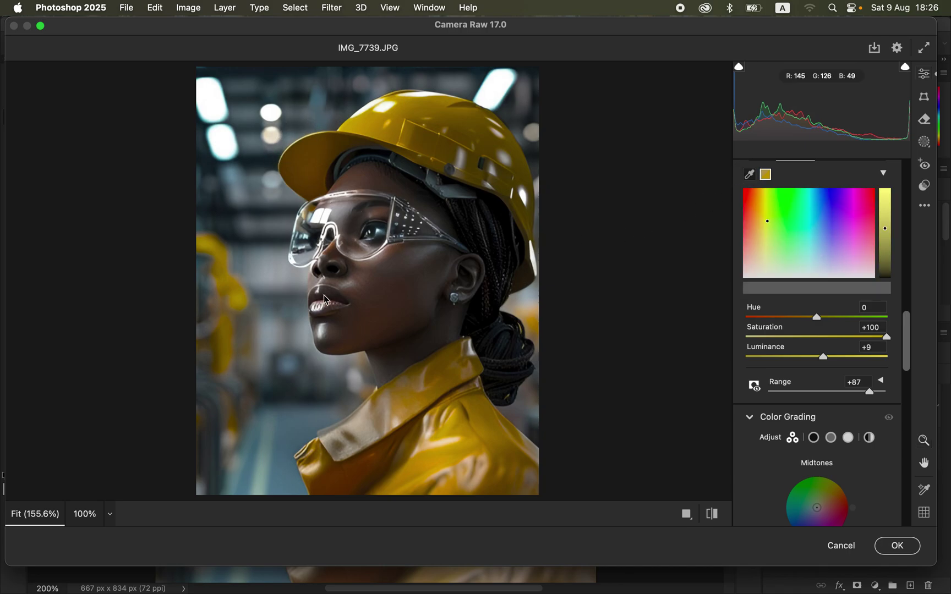
pyautogui.click(318, 104)
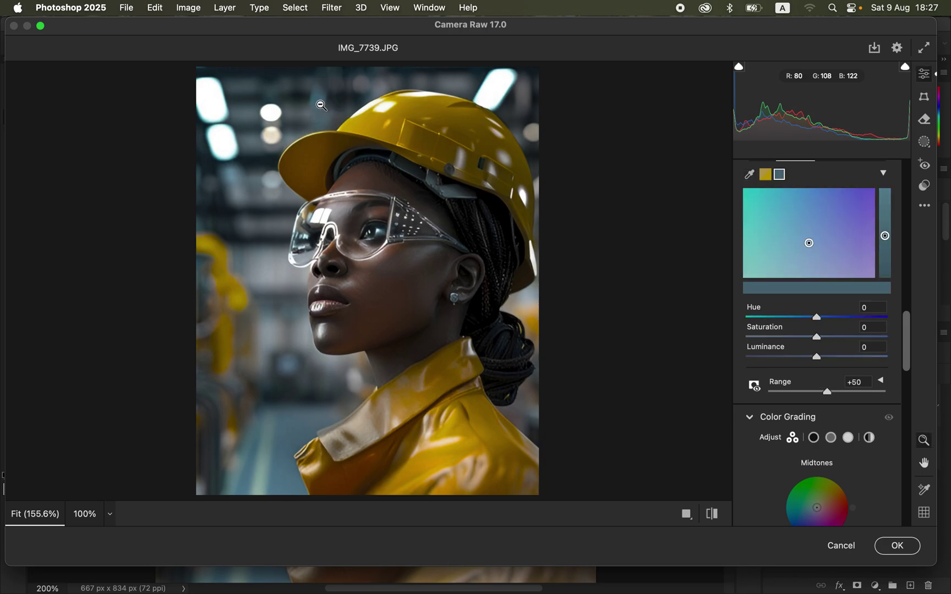
pyautogui.moveTo(828, 340)
pyautogui.mouseDown()
pyautogui.moveTo(885, 342)
pyautogui.moveTo(869, 342)
pyautogui.moveTo(877, 343)
pyautogui.mouseUp()
pyautogui.moveTo(820, 360); pyautogui.dragTo(824, 360)
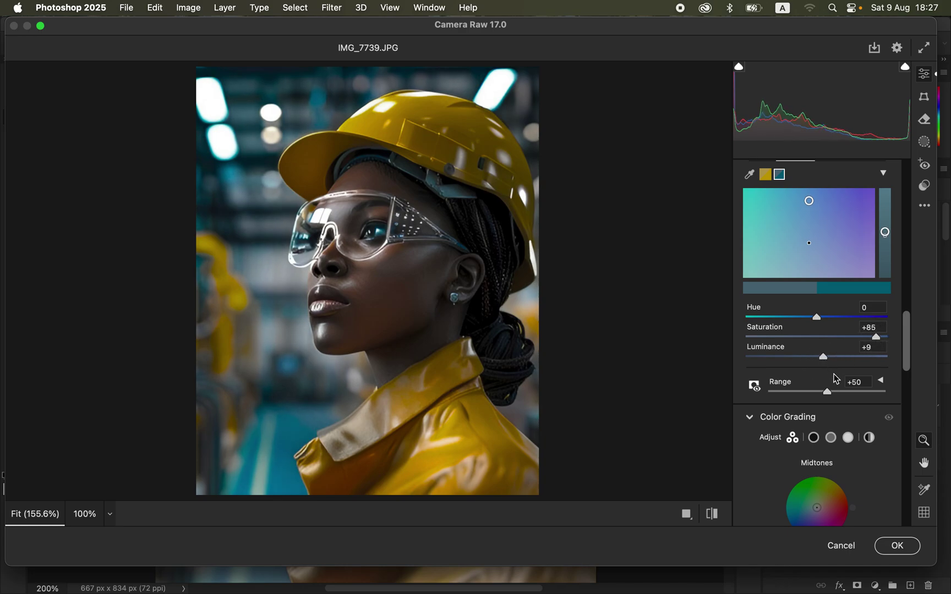
pyautogui.moveTo(836, 395); pyautogui.dragTo(856, 394)
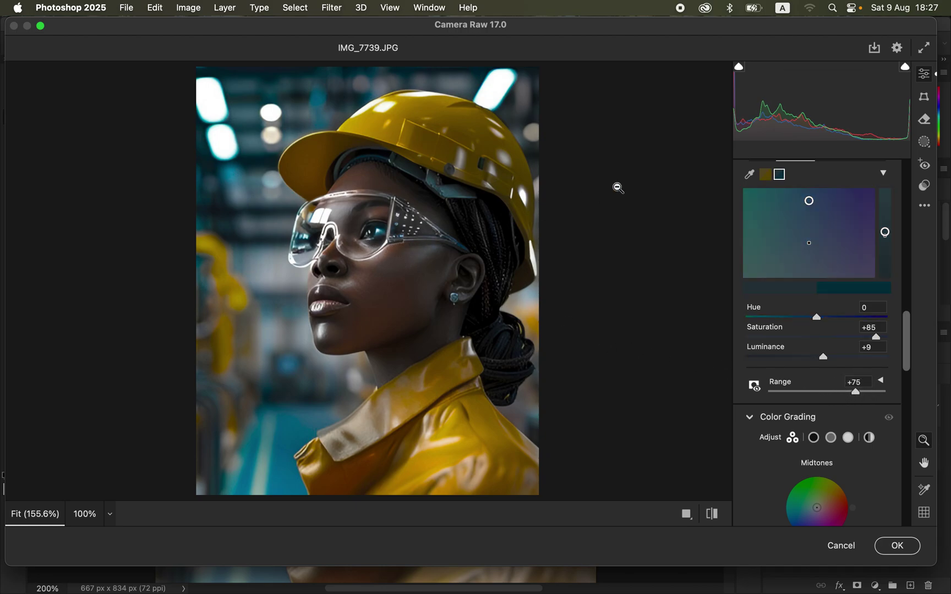
# - Sample the cheek's skin tone as a Point Color and set its Saturation to +8 and Range to +52
pyautogui.click(751, 176)
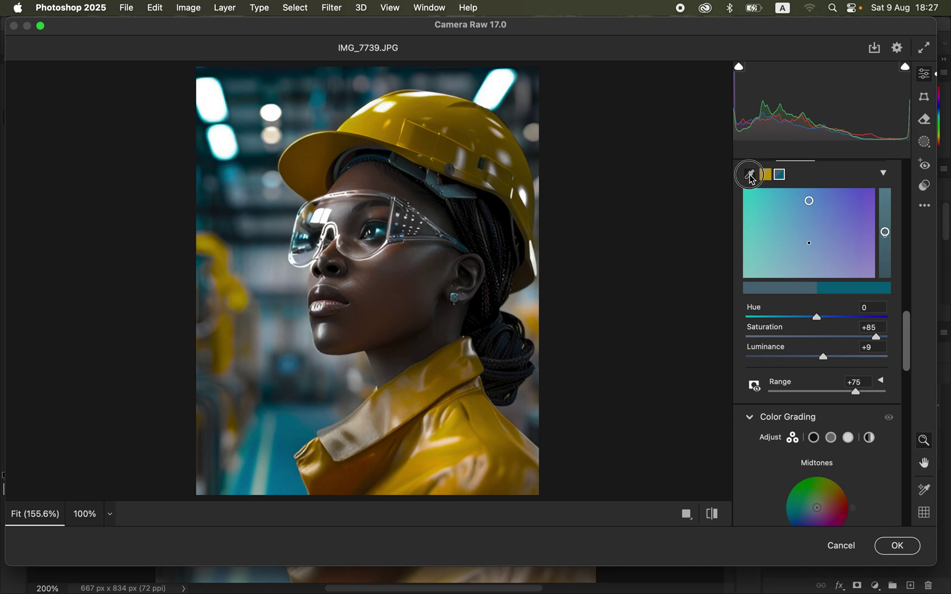
pyautogui.click(400, 306)
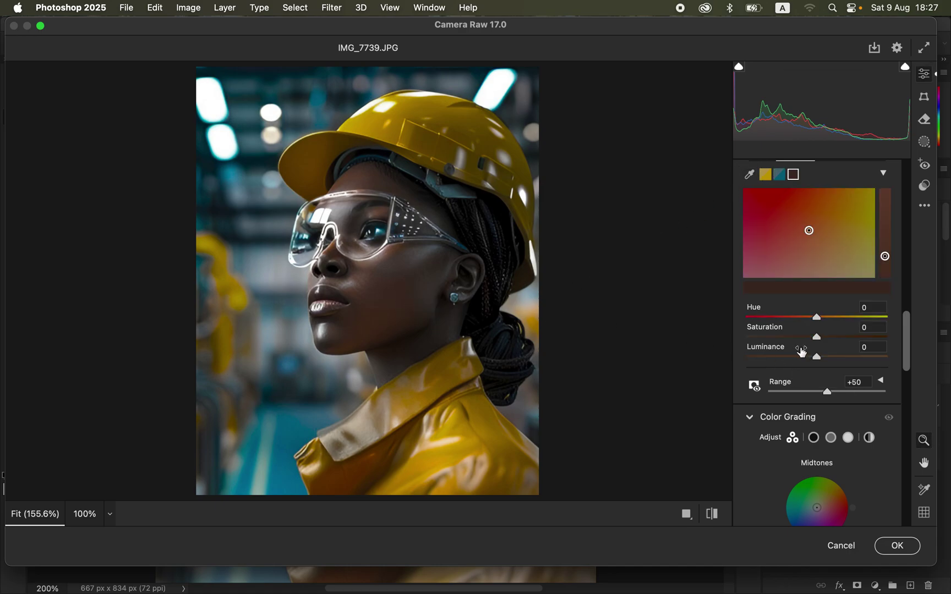
pyautogui.moveTo(819, 338)
pyautogui.mouseDown()
pyautogui.moveTo(853, 337)
pyautogui.moveTo(828, 340)
pyautogui.mouseUp()
pyautogui.moveTo(827, 392)
pyautogui.mouseDown()
pyautogui.moveTo(853, 393)
pyautogui.moveTo(829, 392)
pyautogui.mouseUp()
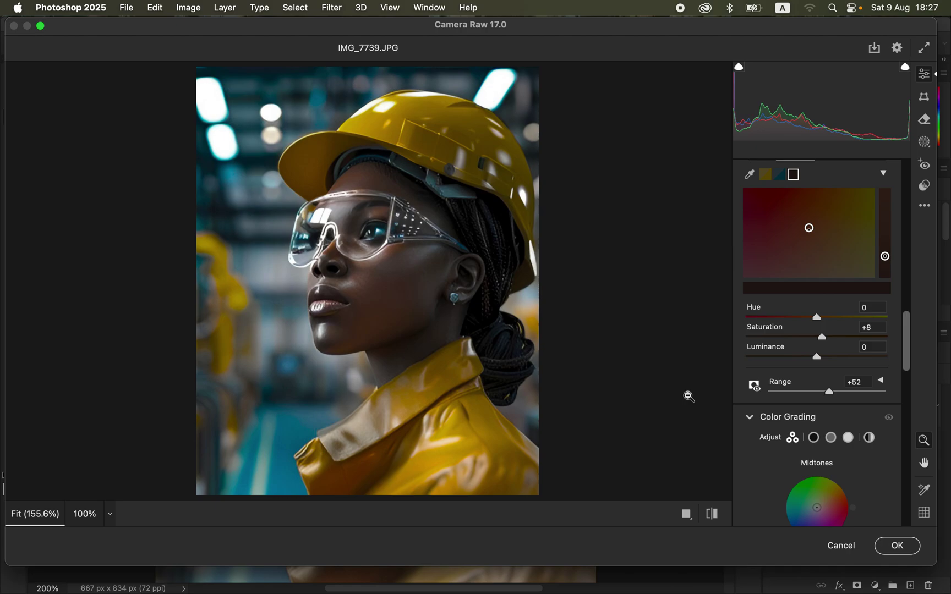
# - Set the Blue Primary Saturation in Calibration to +32 and compare the photo before and after
pyautogui.moveTo(906, 345); pyautogui.dragTo(930, 514)
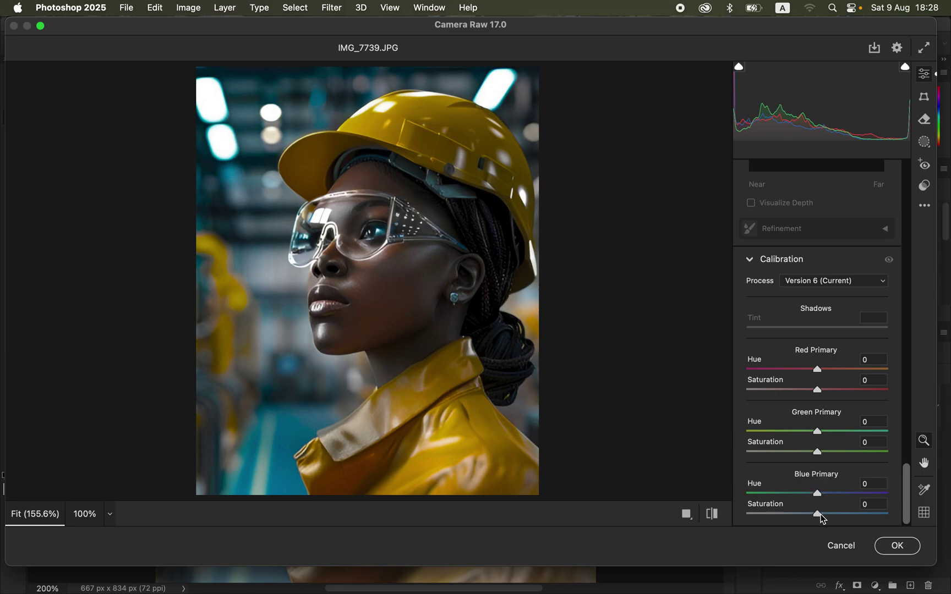
pyautogui.moveTo(821, 518); pyautogui.dragTo(876, 518)
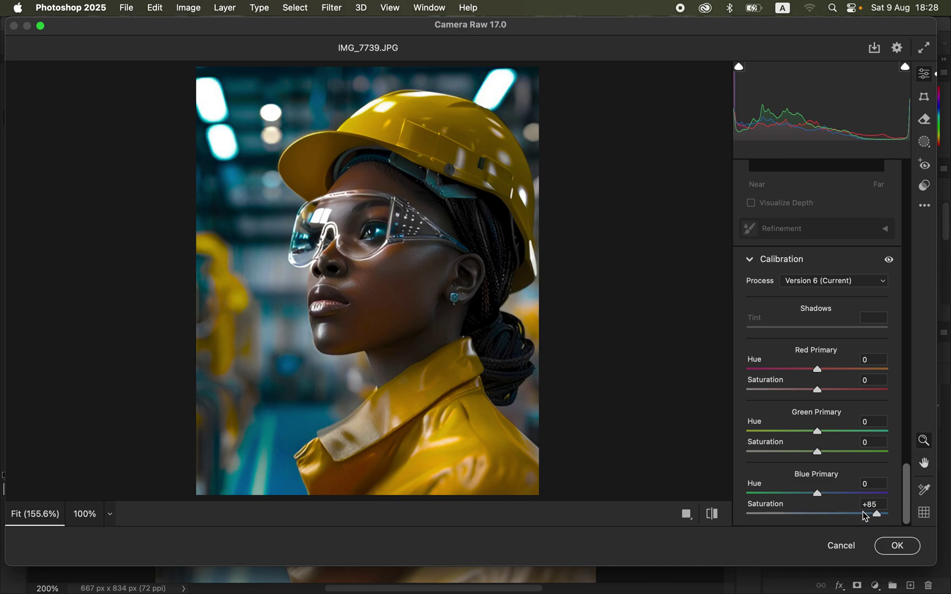
pyautogui.moveTo(872, 514); pyautogui.dragTo(838, 519)
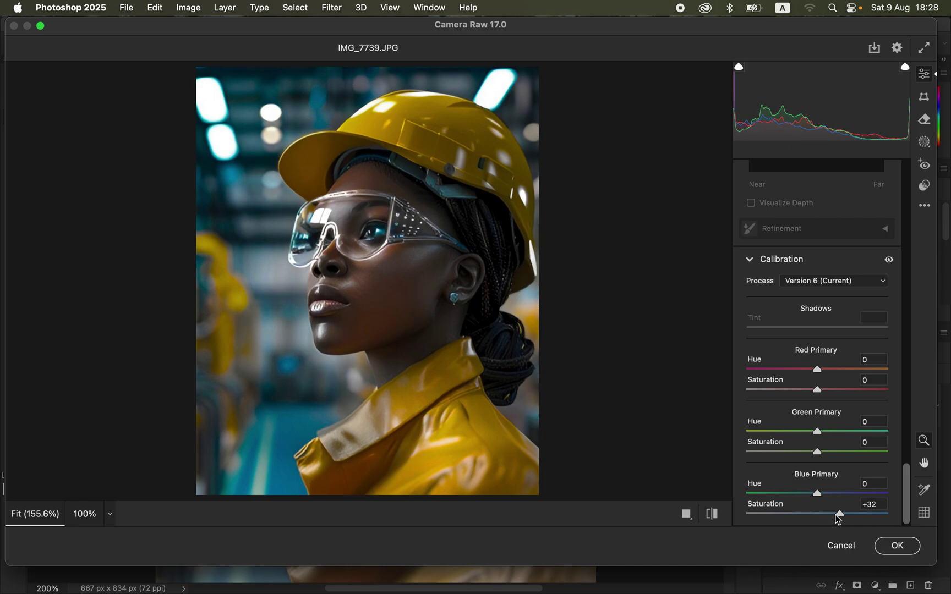
pyautogui.click(713, 517)
pyautogui.click(712, 517)
# - Set the Yellows Saturation in the Color Mixer's HSL adjustments to +12
pyautogui.click(908, 481)
pyautogui.moveTo(908, 481); pyautogui.dragTo(908, 314)
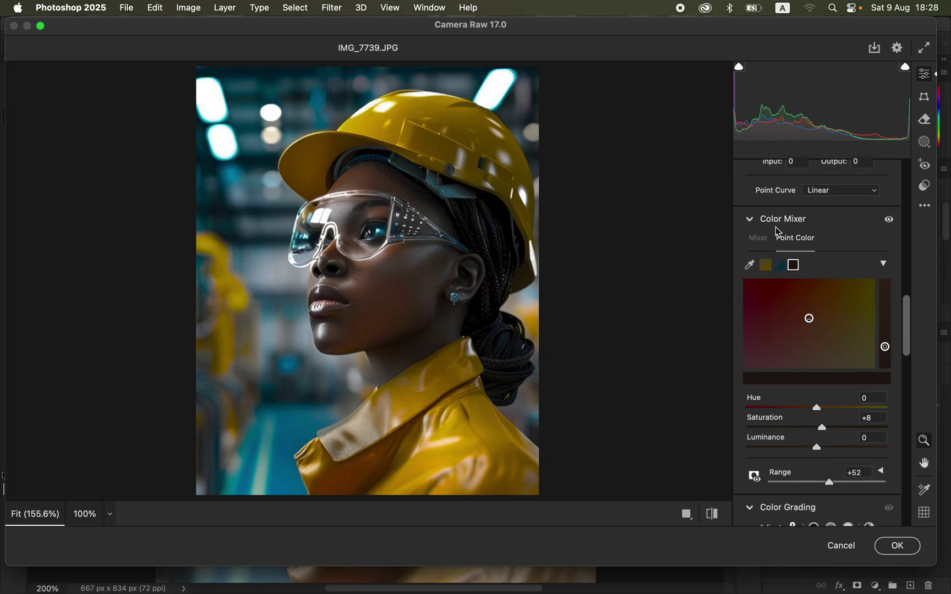
pyautogui.click(759, 242)
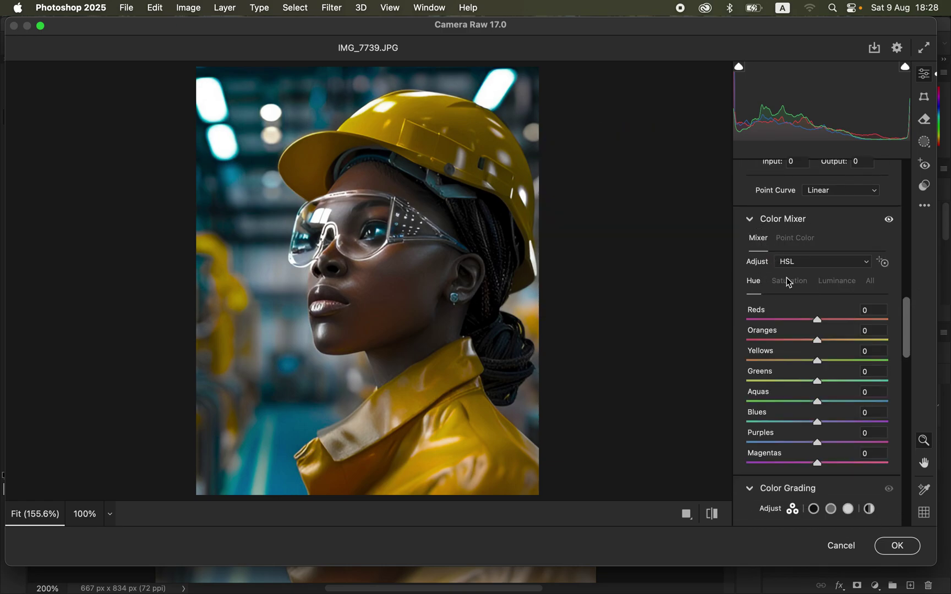
pyautogui.click(834, 285)
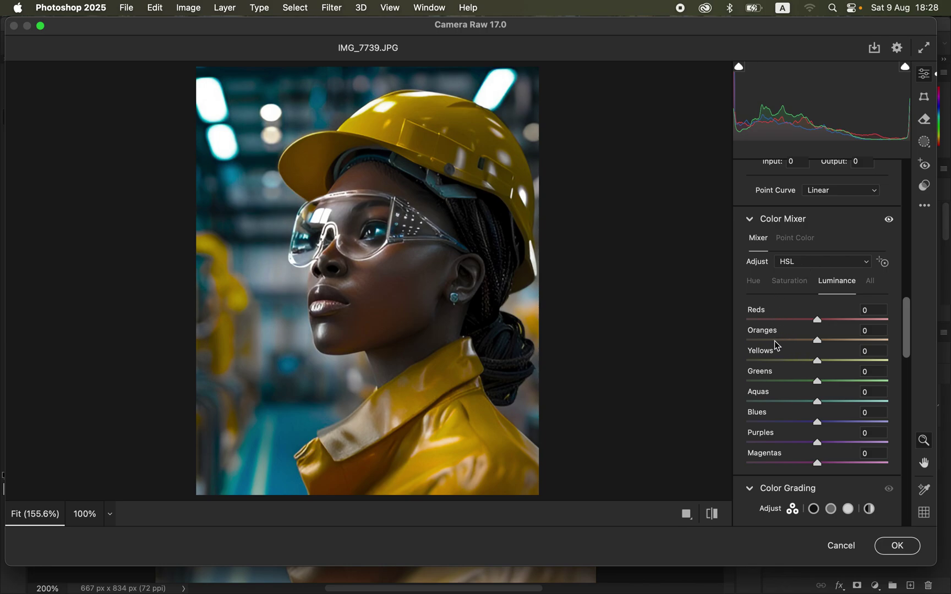
pyautogui.click(789, 285)
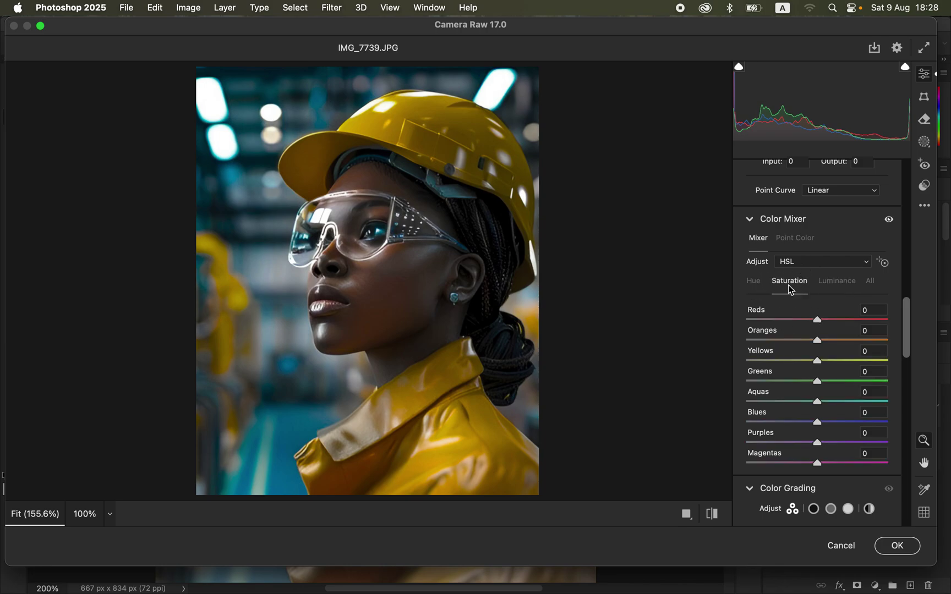
pyautogui.moveTo(802, 363); pyautogui.dragTo(913, 359)
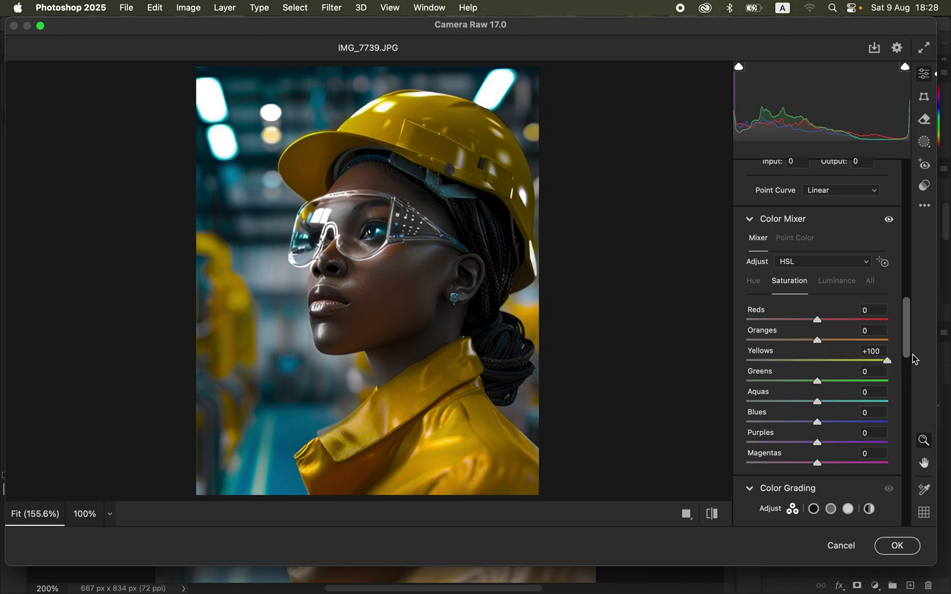
pyautogui.click(866, 361)
pyautogui.moveTo(867, 364); pyautogui.dragTo(828, 361)
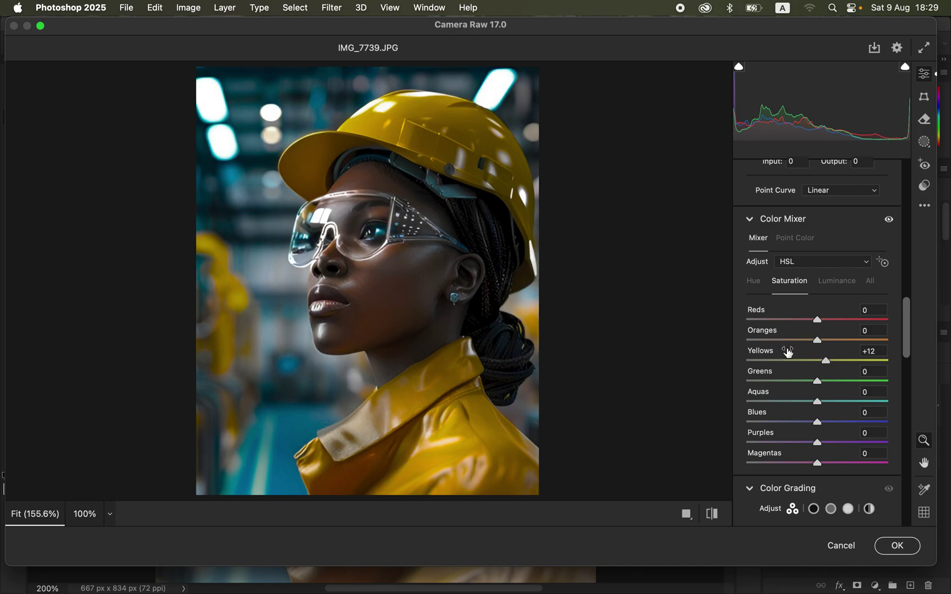
# - Set the Blues to Hue -10 and Saturation -24 in the Color Mixer and show the original for comparison
pyautogui.click(753, 282)
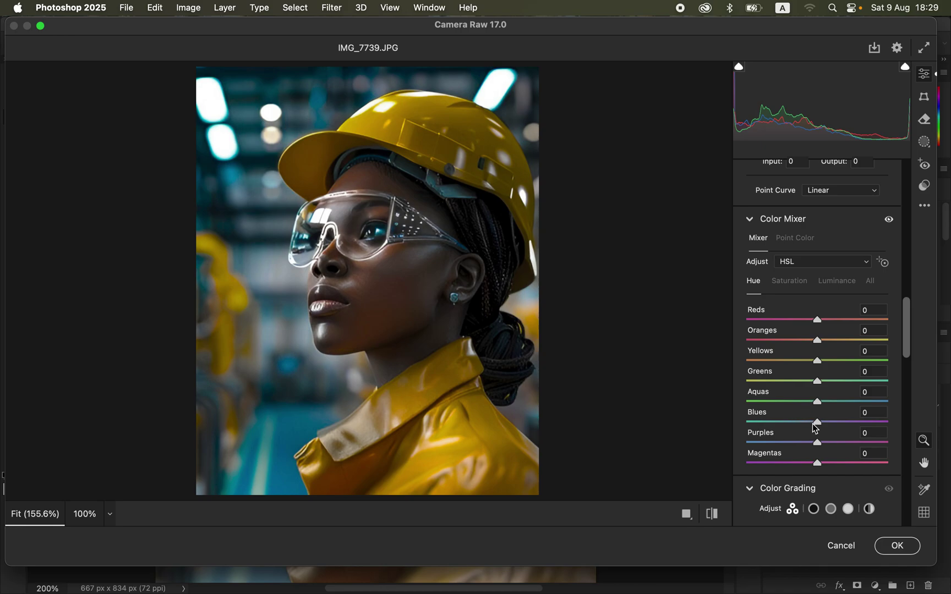
pyautogui.moveTo(814, 427)
pyautogui.mouseDown()
pyautogui.moveTo(805, 427)
pyautogui.moveTo(813, 426)
pyautogui.mouseUp()
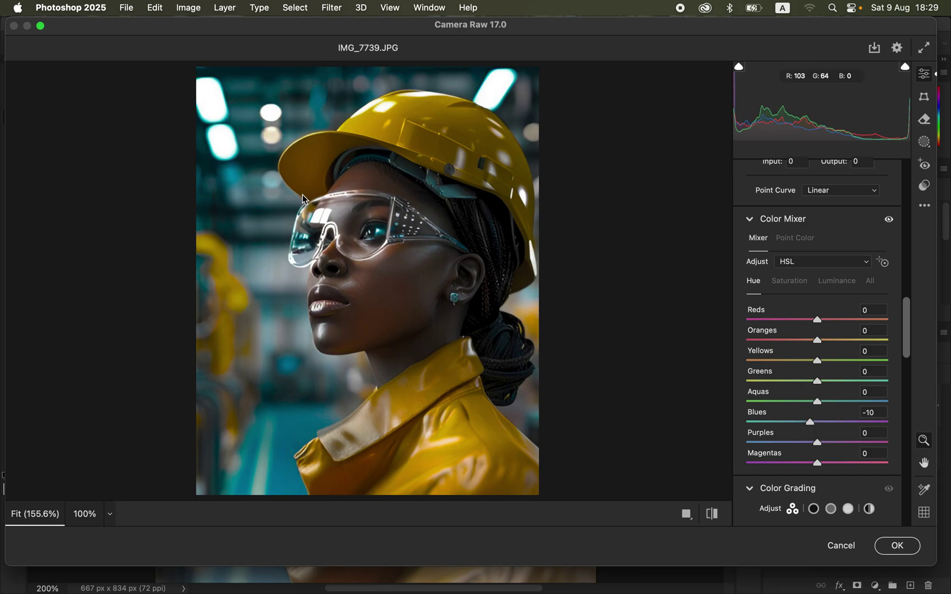
pyautogui.click(793, 284)
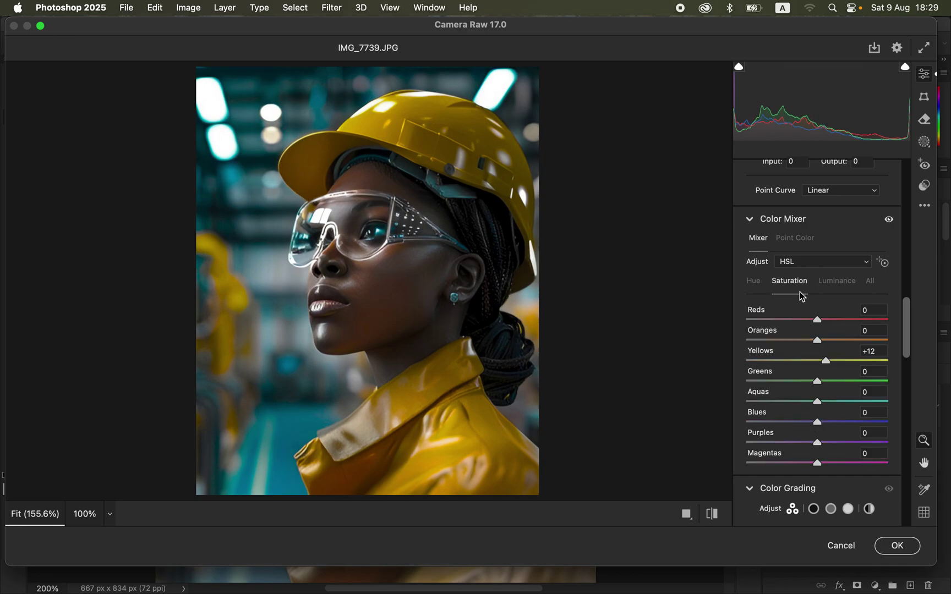
pyautogui.moveTo(816, 423); pyautogui.dragTo(803, 426)
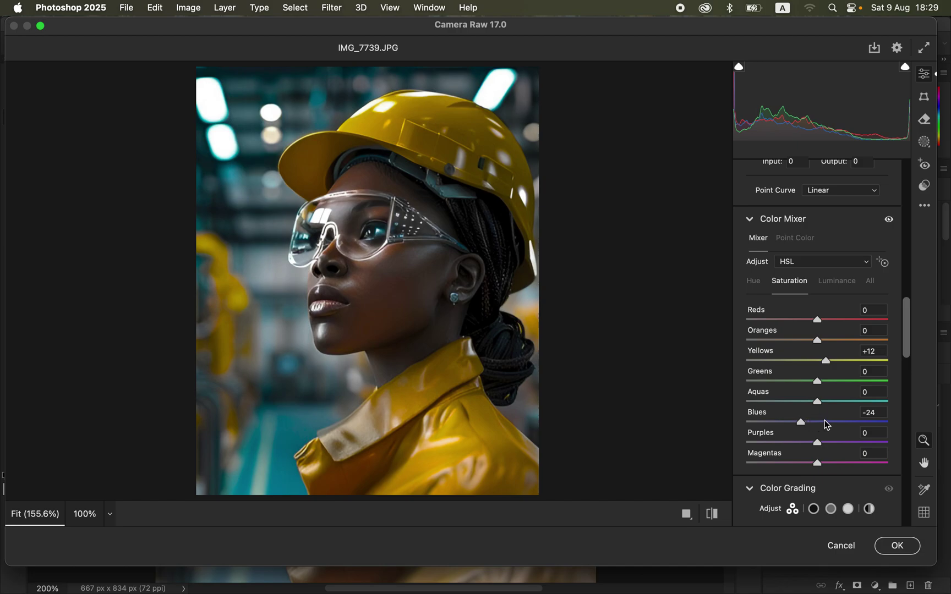
pyautogui.click(717, 518)
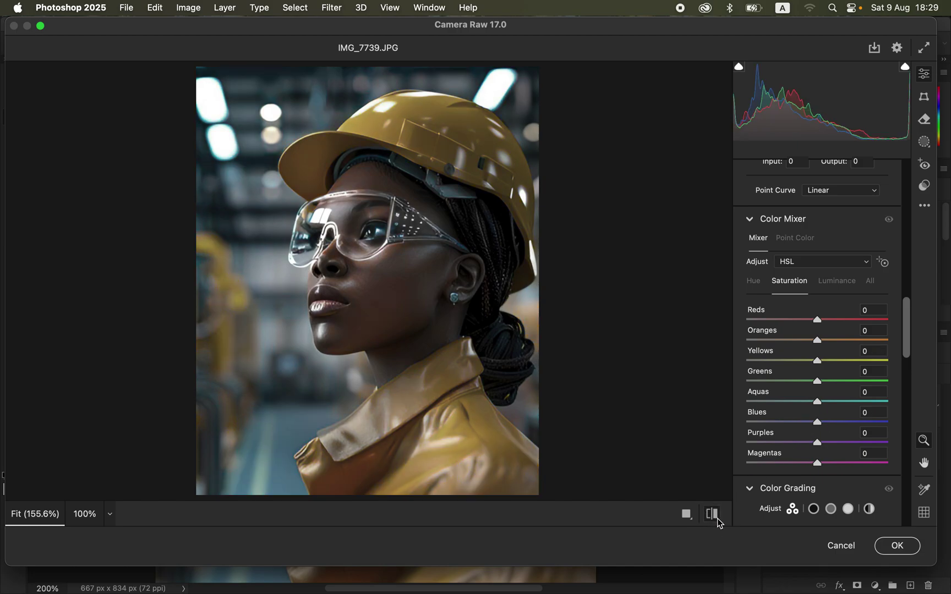
# - Return to the edited preview, apply the Camera Raw Filter, and toggle the Background copy layer's visibility to compare with the original
pyautogui.click(718, 518)
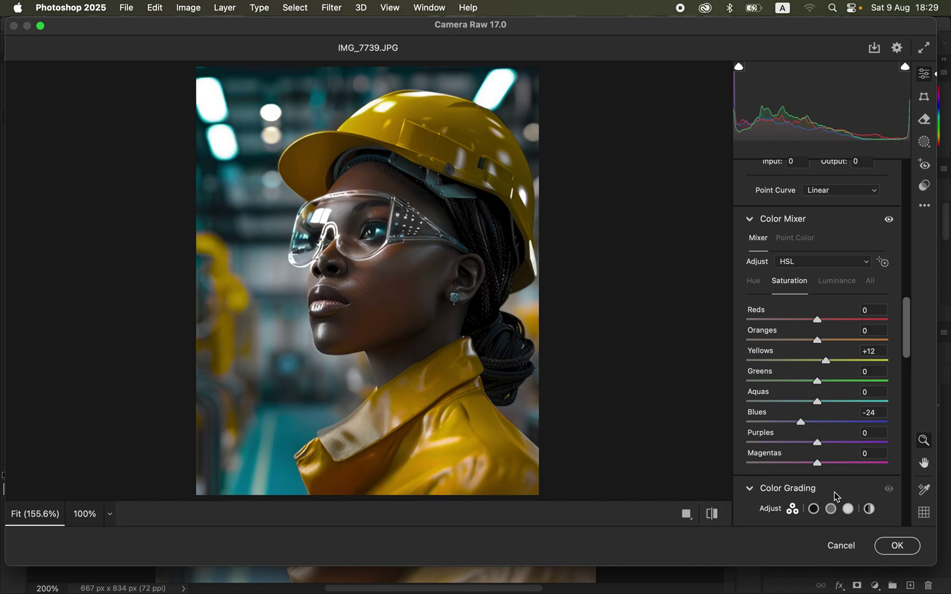
pyautogui.click(897, 545)
pyautogui.click(771, 407)
pyautogui.click(771, 407)
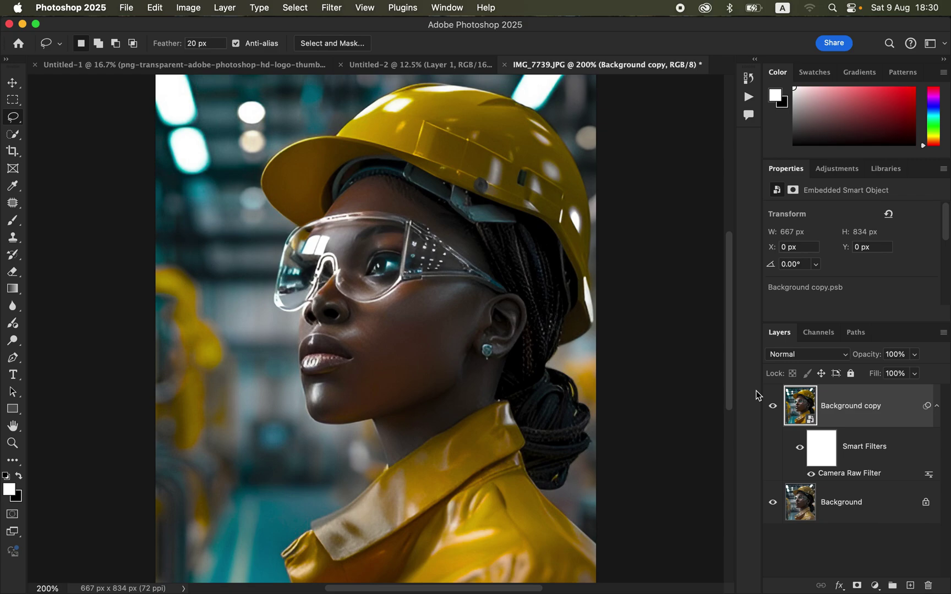
# - Reopen the Camera Raw smart filter on Background copy, review its Color Mixer settings, and close it with OK
pyautogui.doubleClick(862, 479)
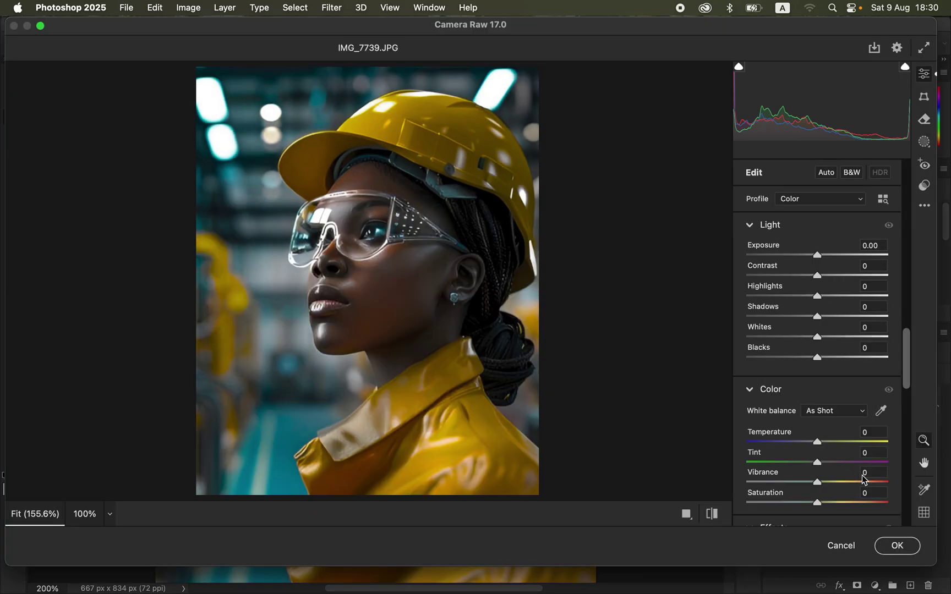
pyautogui.moveTo(911, 357)
pyautogui.mouseDown()
pyautogui.moveTo(913, 399)
pyautogui.moveTo(900, 341)
pyautogui.mouseUp()
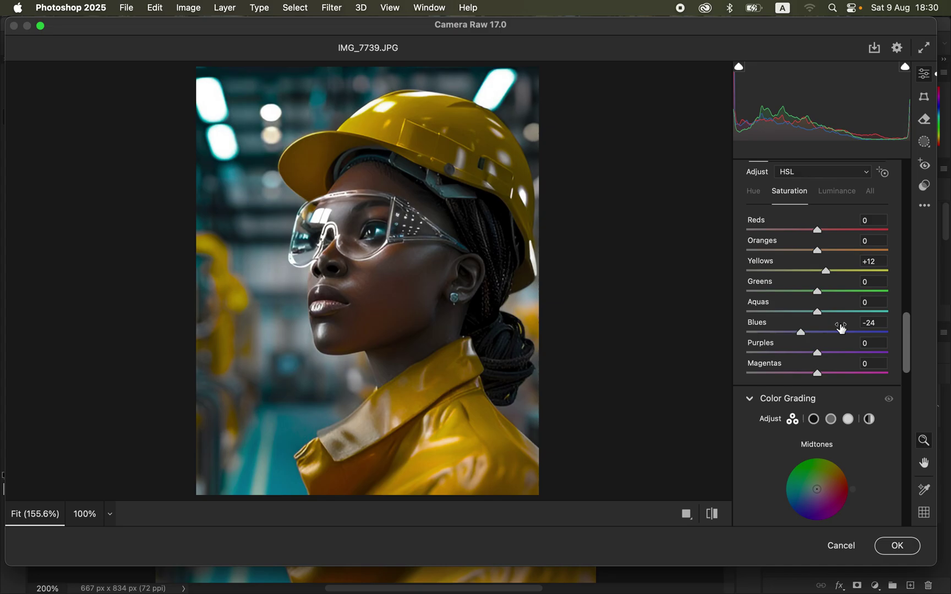
pyautogui.click(898, 547)
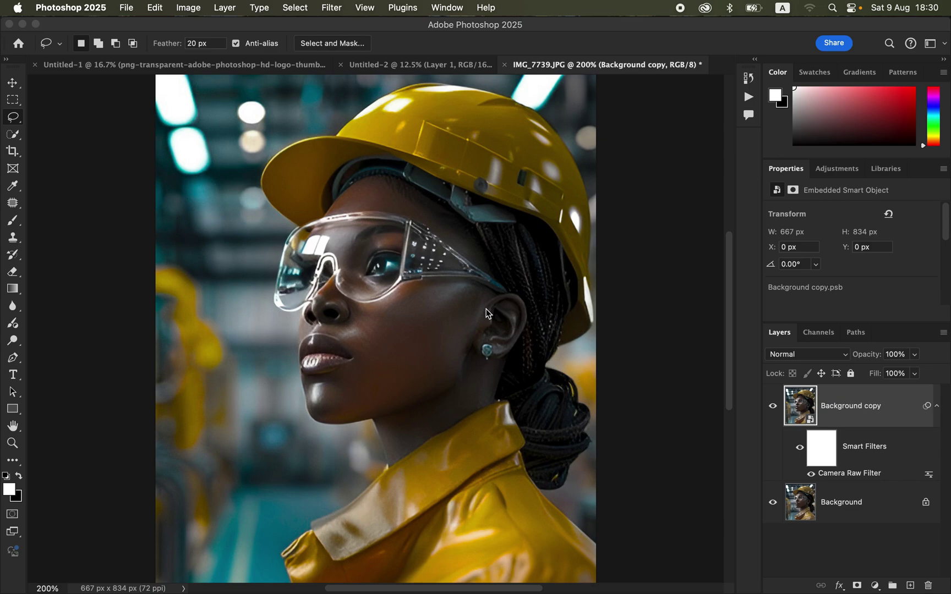
# - Select the Smart Filters mask and set up a Soft Round brush at 25 px and 0% hardness with black as foreground color
pyautogui.click(821, 449)
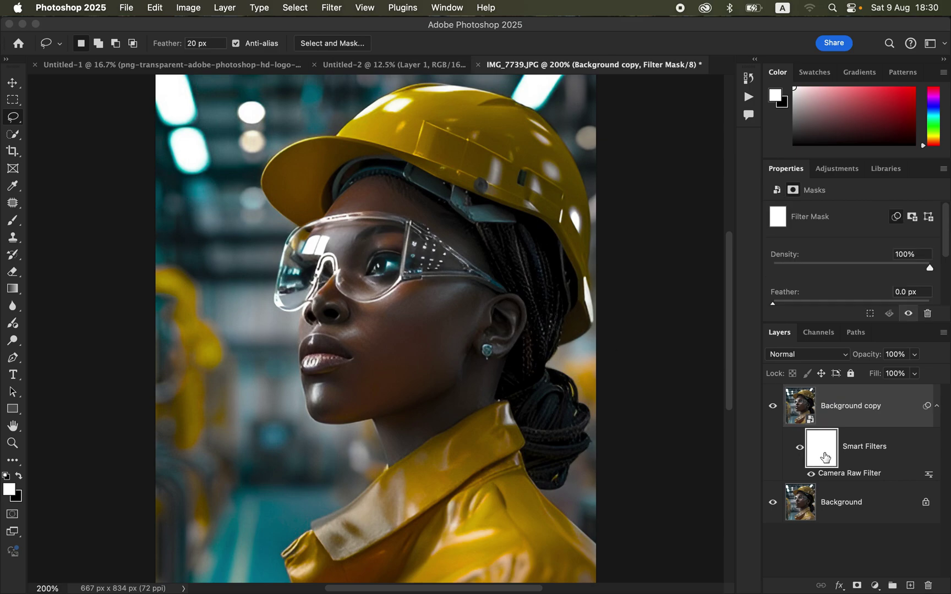
pyautogui.click(15, 223)
pyautogui.click(19, 477)
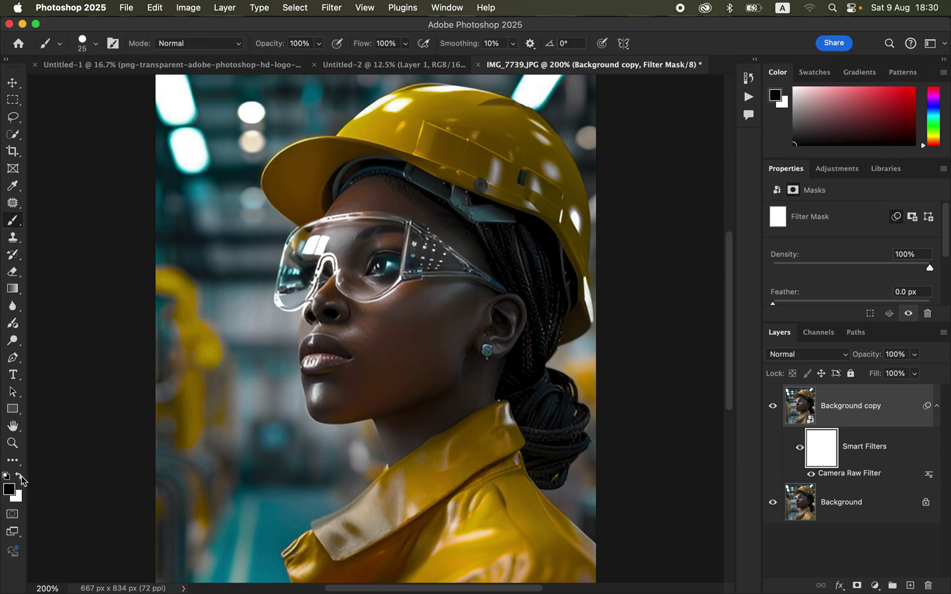
pyautogui.click(95, 44)
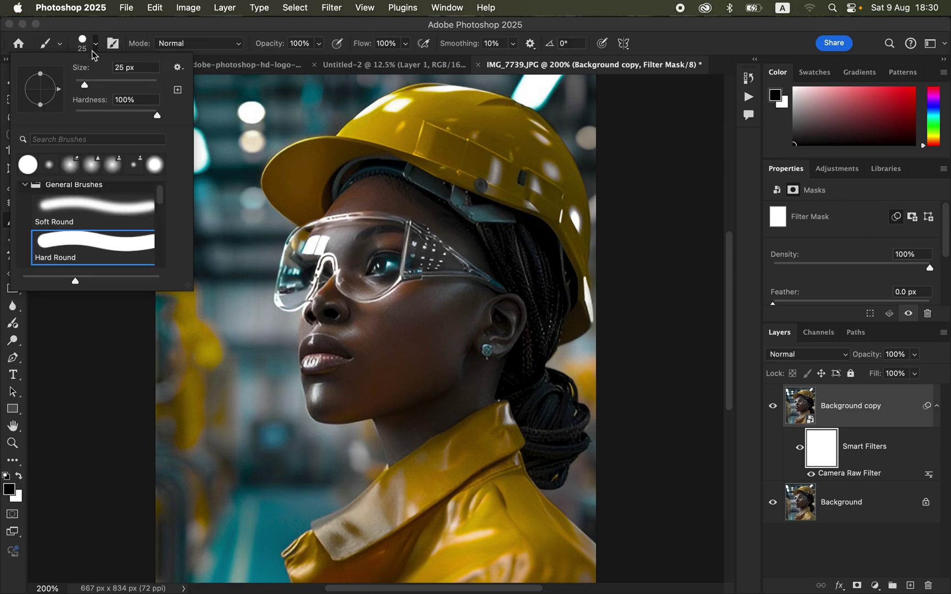
pyautogui.click(91, 208)
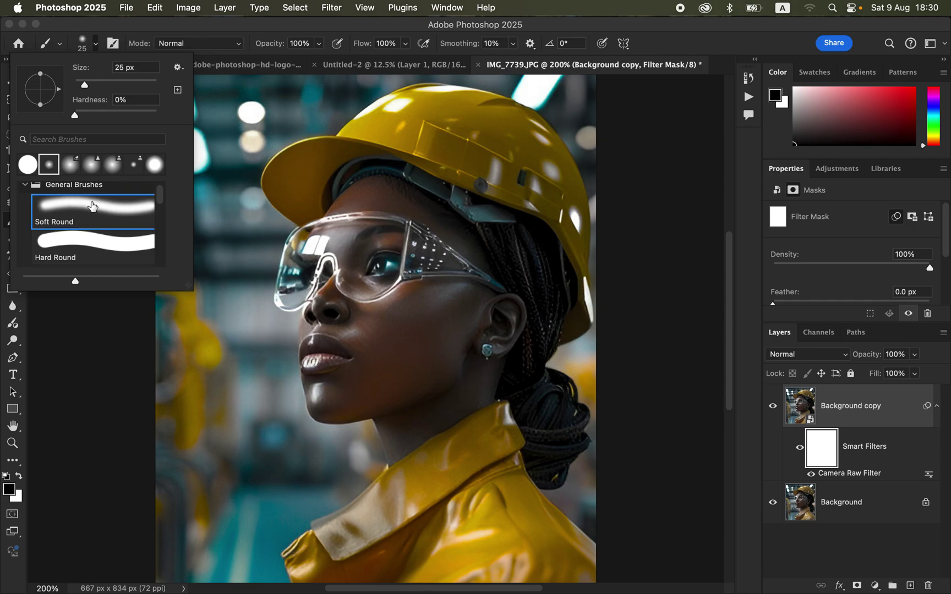
pyautogui.click(177, 28)
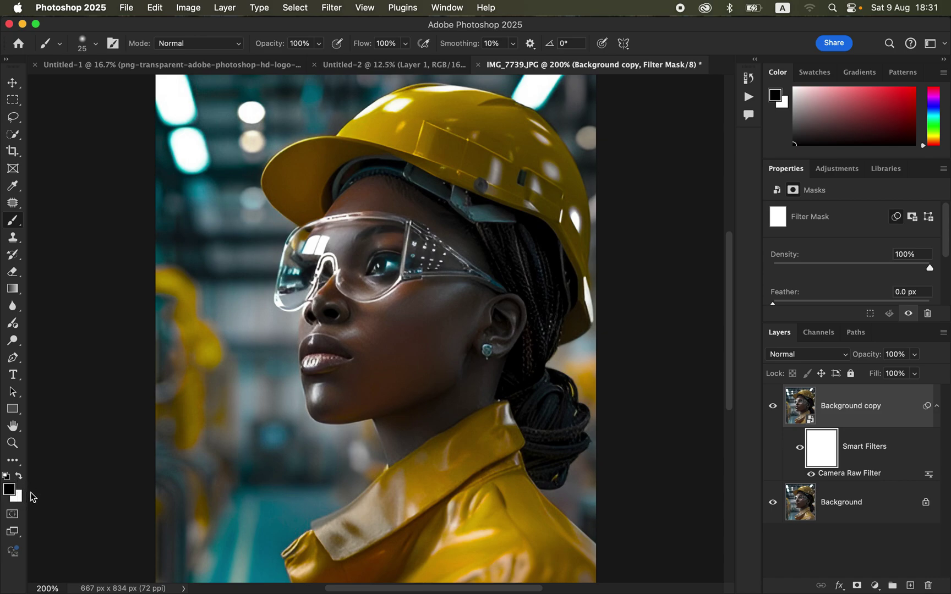
# - Paint black over the eye behind the goggles on the Smart Filters mask to hide the color grading there
pyautogui.click(7, 474)
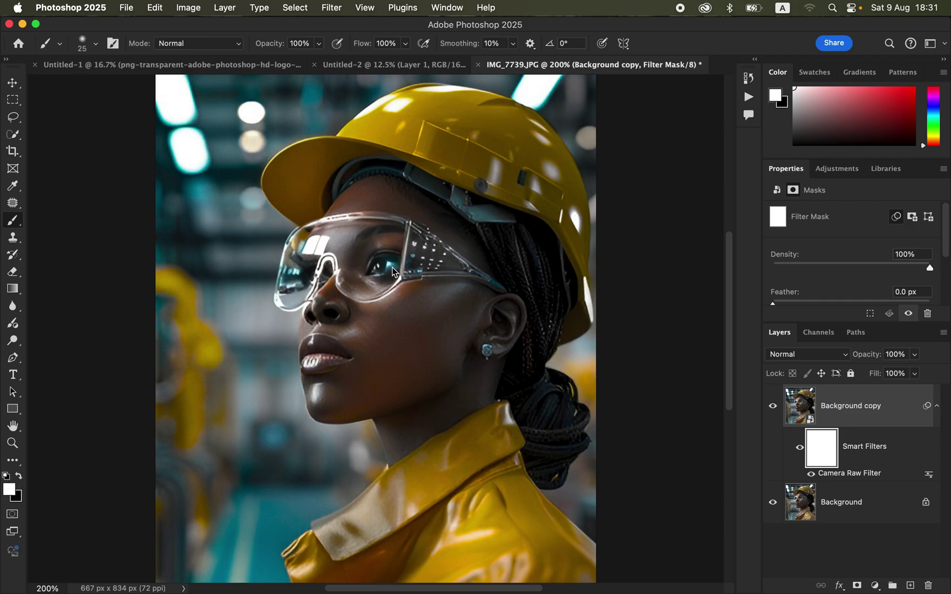
pyautogui.click(20, 478)
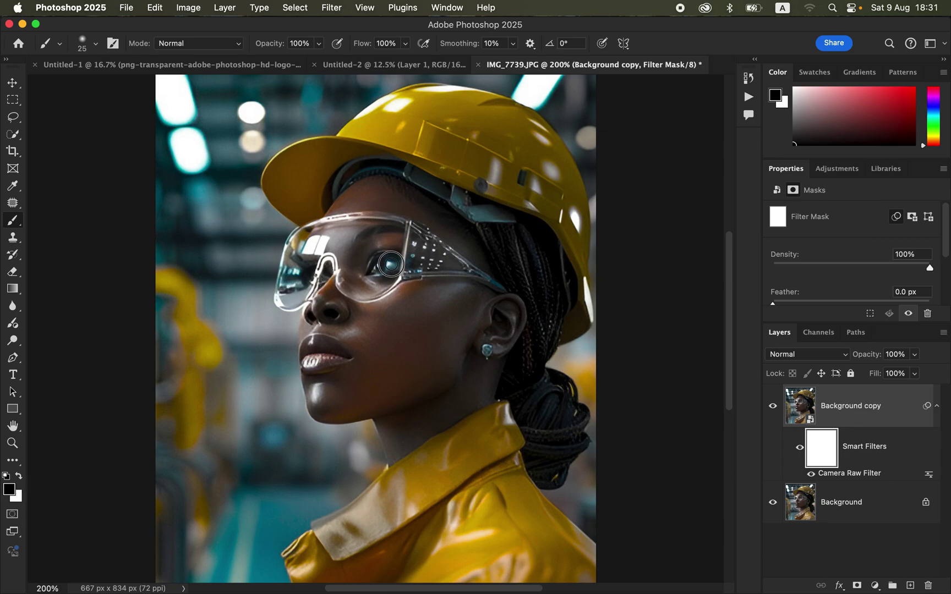
pyautogui.moveTo(394, 267); pyautogui.dragTo(396, 268)
pyautogui.moveTo(401, 117)
pyautogui.mouseDown()
pyautogui.moveTo(421, 103)
pyautogui.moveTo(394, 126)
pyautogui.moveTo(426, 116)
pyautogui.moveTo(395, 128)
pyautogui.moveTo(422, 126)
pyautogui.moveTo(411, 108)
pyautogui.moveTo(393, 125)
pyautogui.moveTo(423, 131)
pyautogui.mouseUp()
pyautogui.press('super+minus')
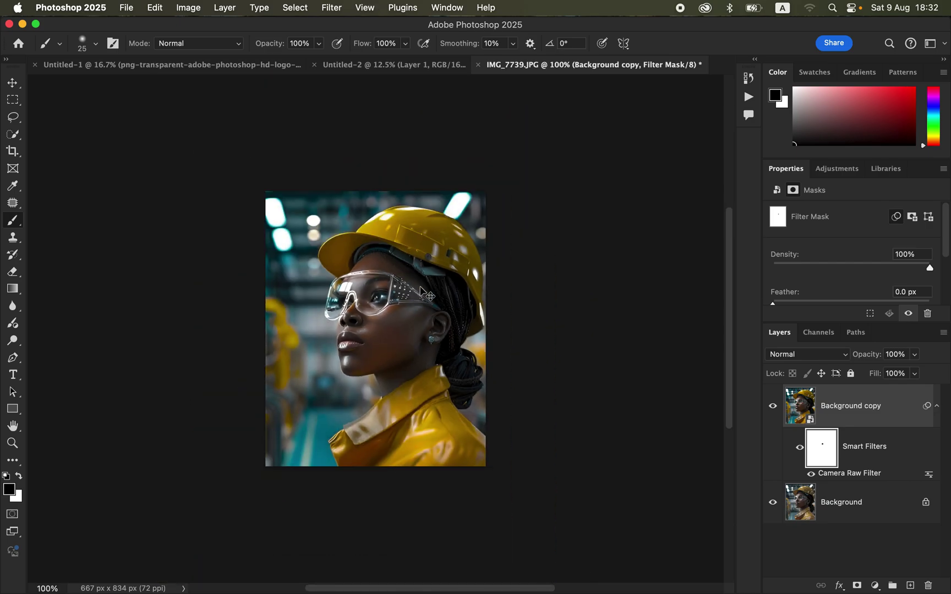
pyautogui.press('super+plus')
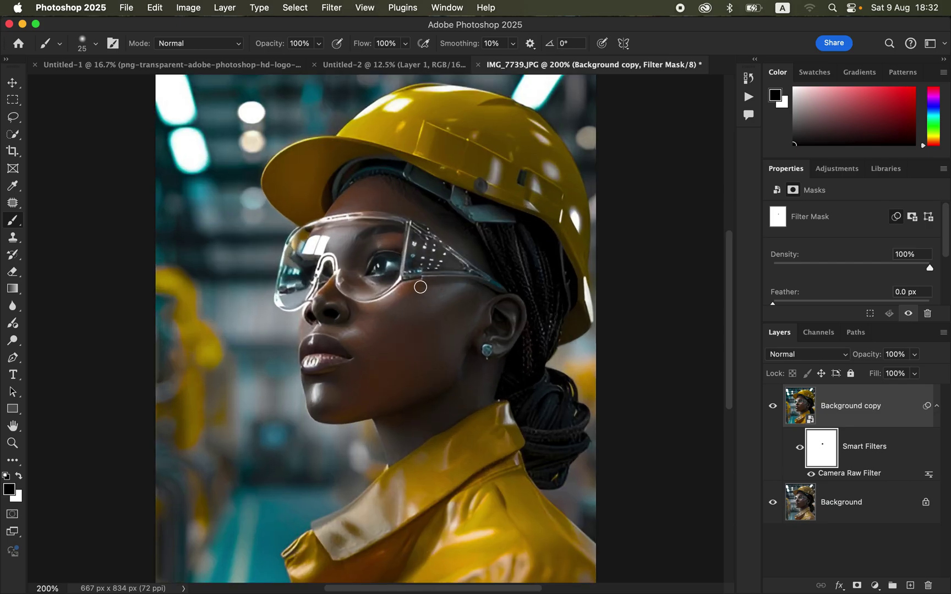